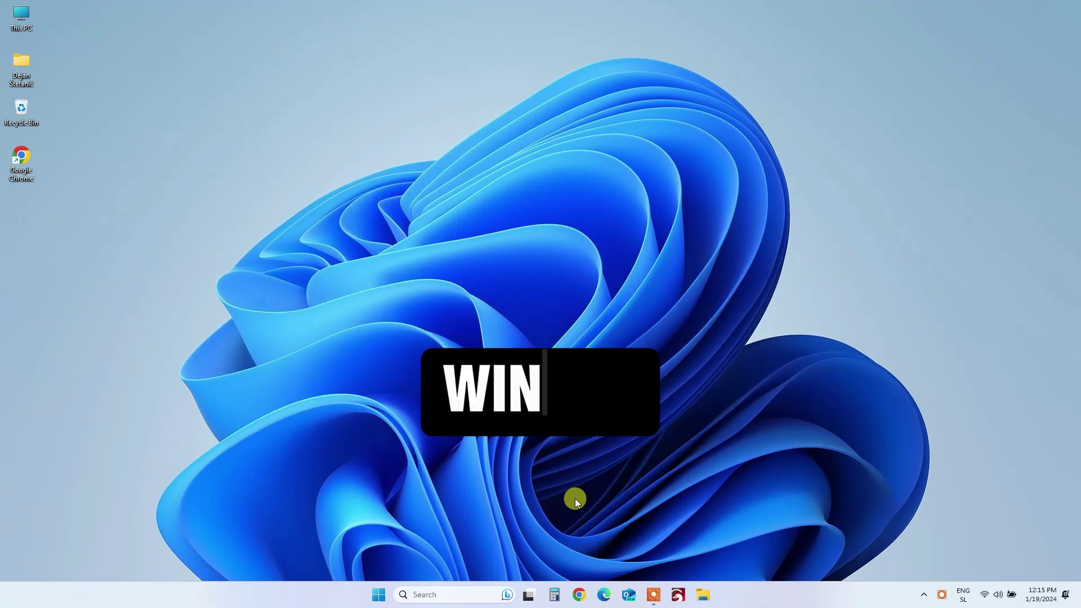
- Run 'prefetch' from the Run dialog to open the C:\Windows\Prefetch folder
key(super+r)
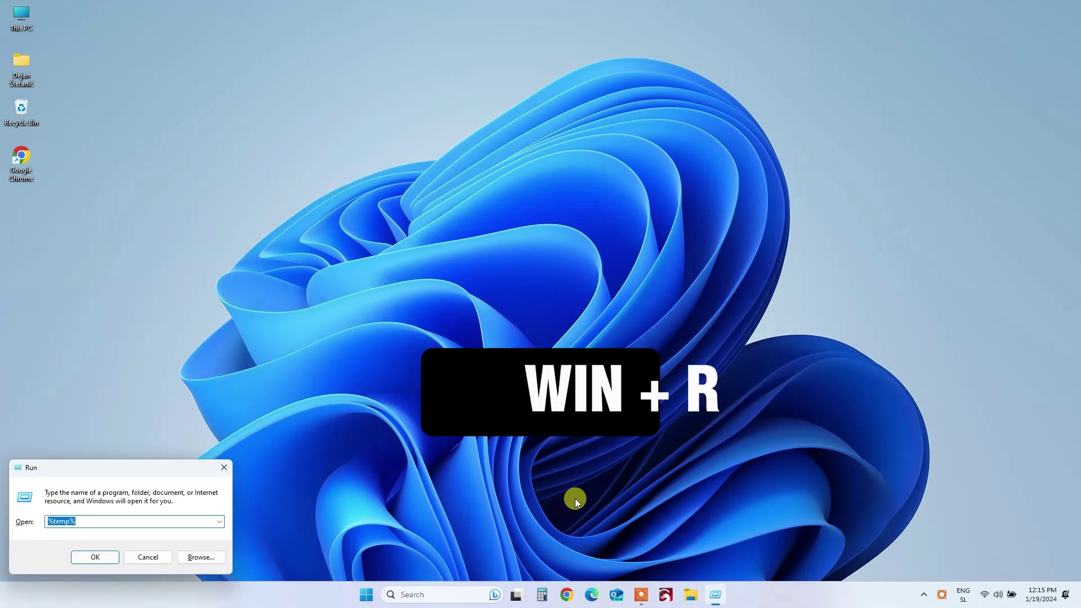
key(BackSpace)
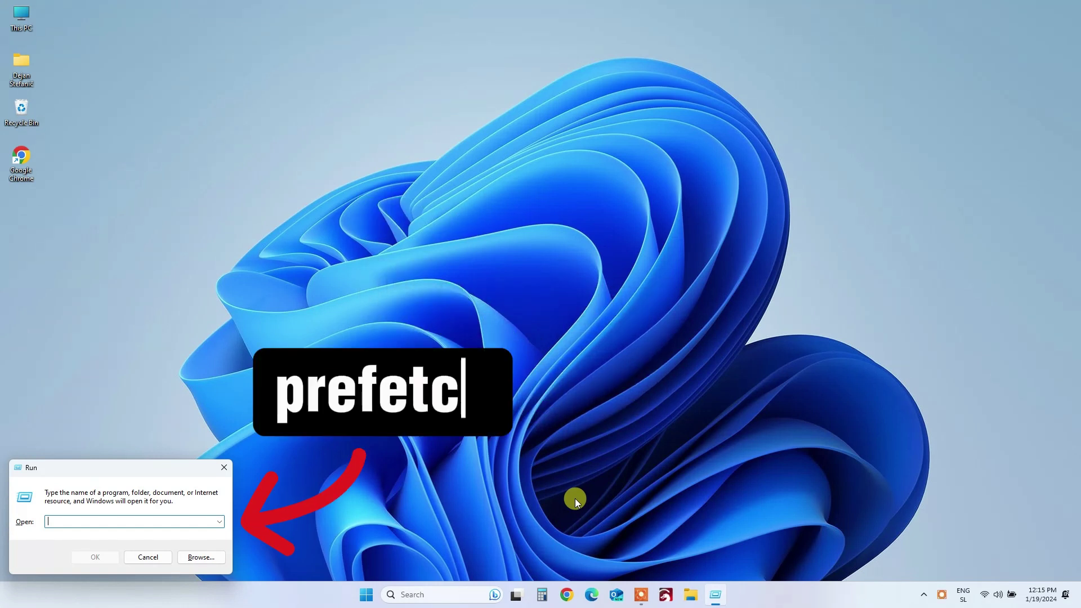
text(prefetch)
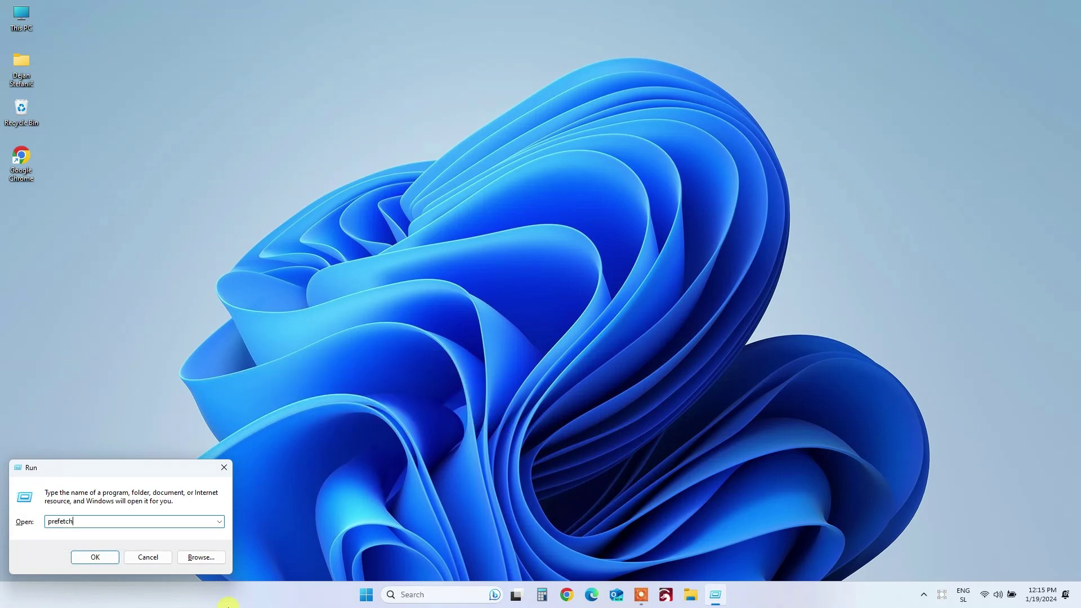
click(98, 559)
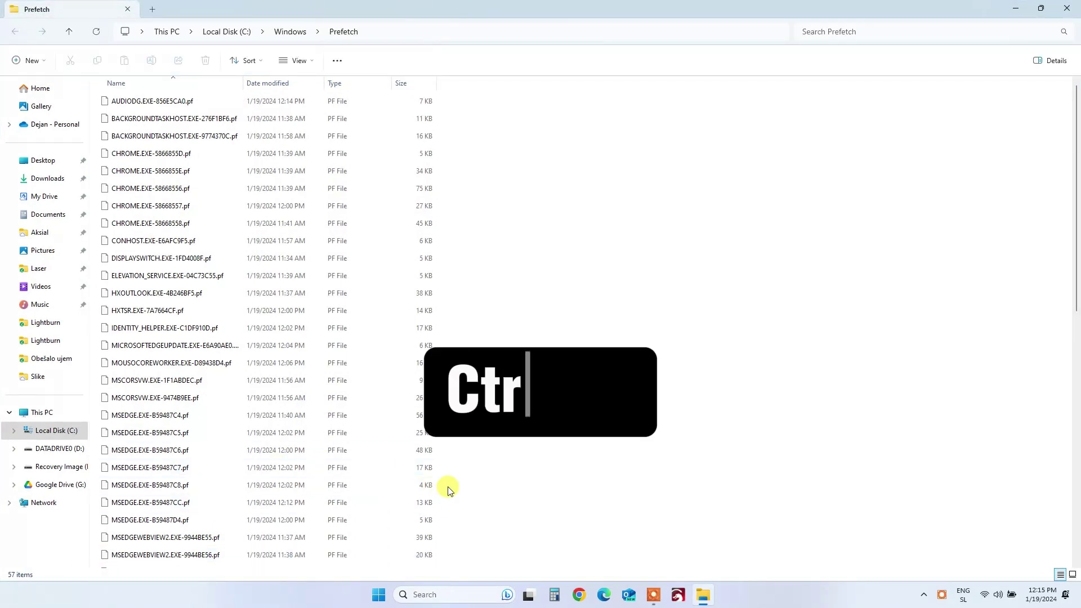
- Select all 57 Prefetch files and permanently delete them
click(266, 431)
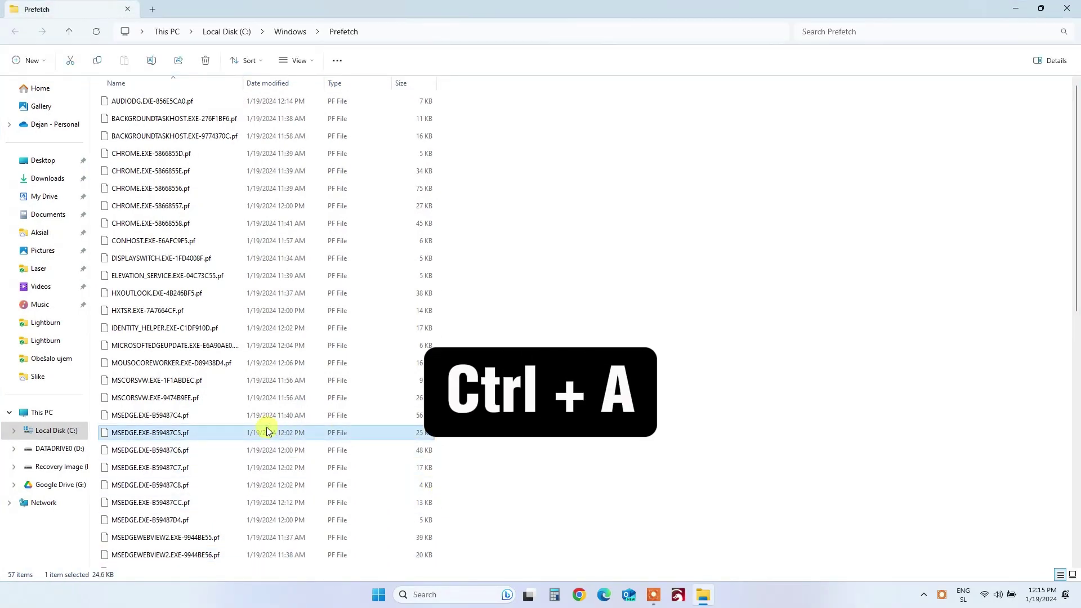
key(ctrl+a)
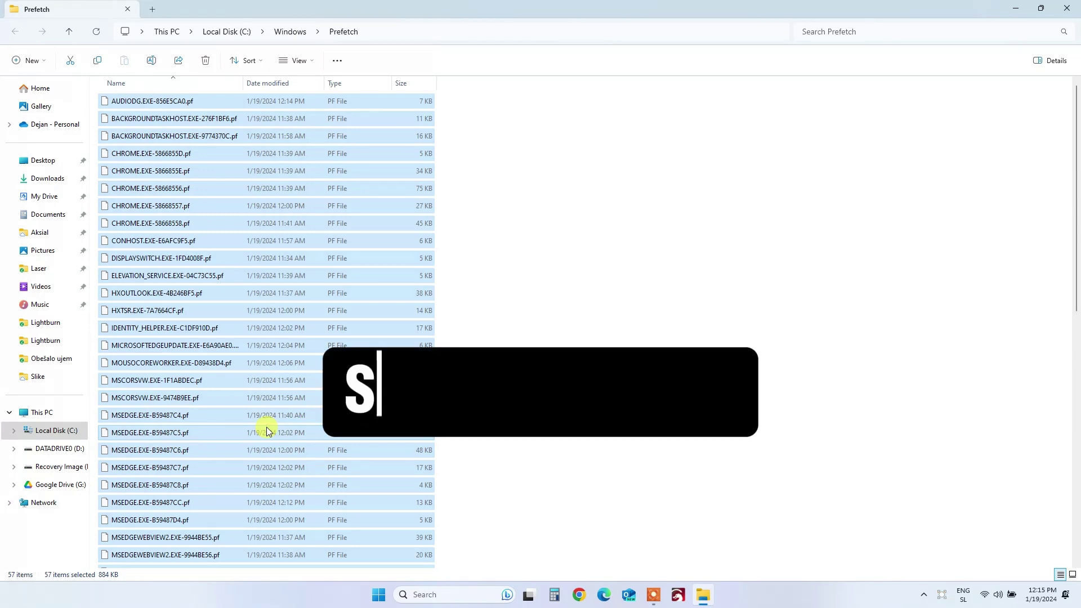
key(shift+Delete)
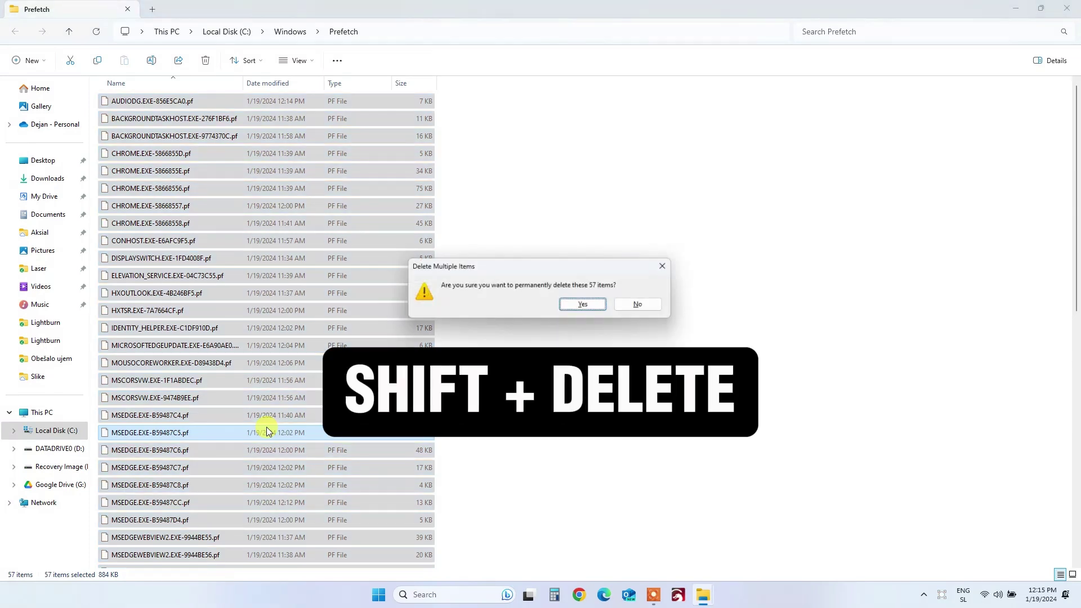
click(577, 307)
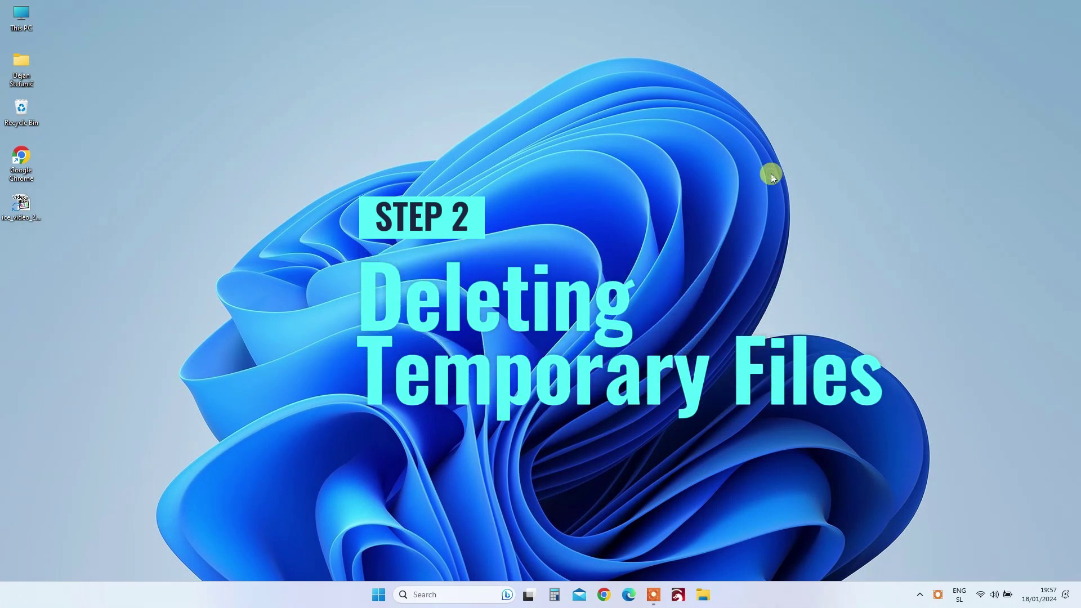
- Run 'temp' from the Run dialog to open the Windows Temp folder
key(super+r)
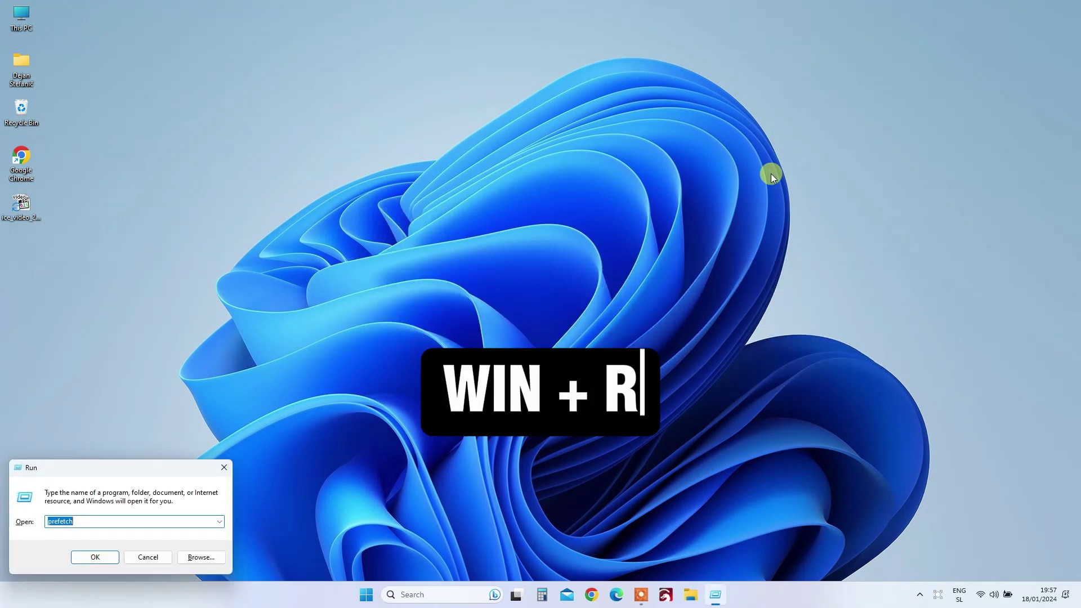
text(temp)
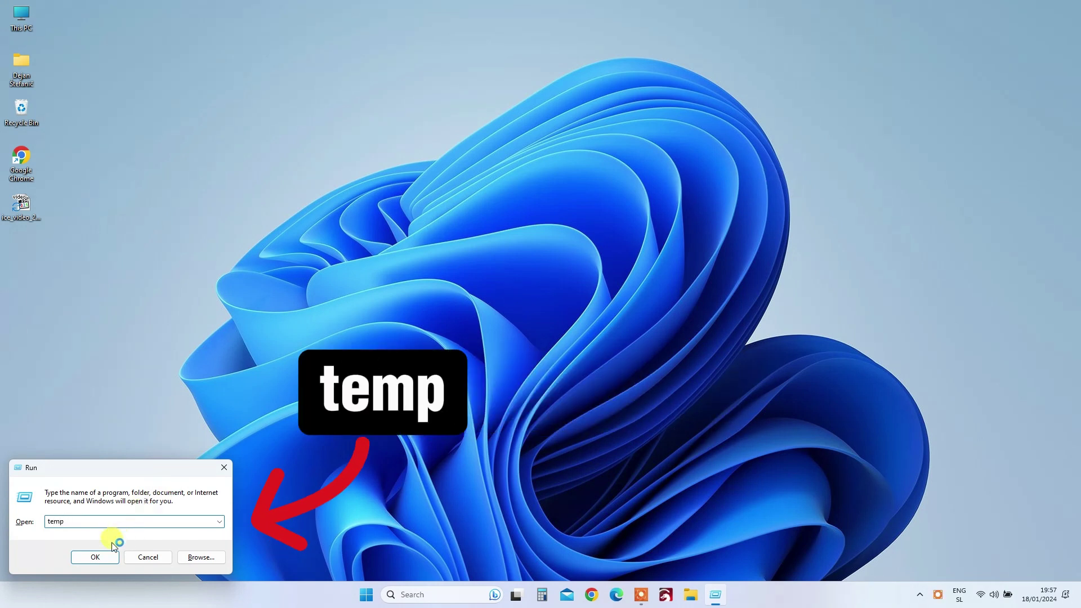
click(93, 557)
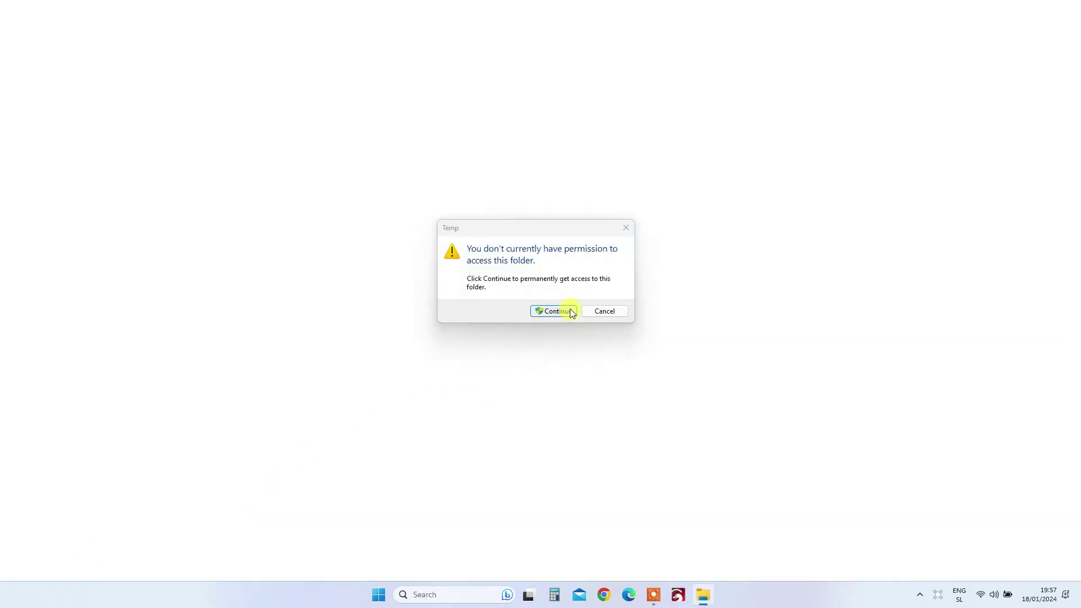
- Grant access to Windows Temp, permanently delete all 91 items, and close the window
click(572, 313)
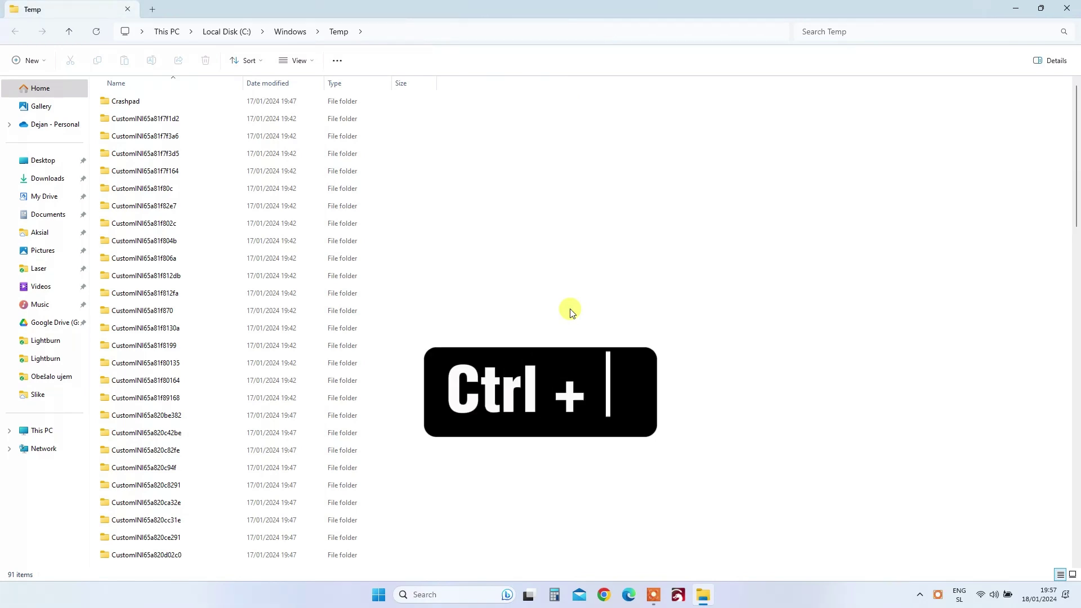
key(ctrl+a)
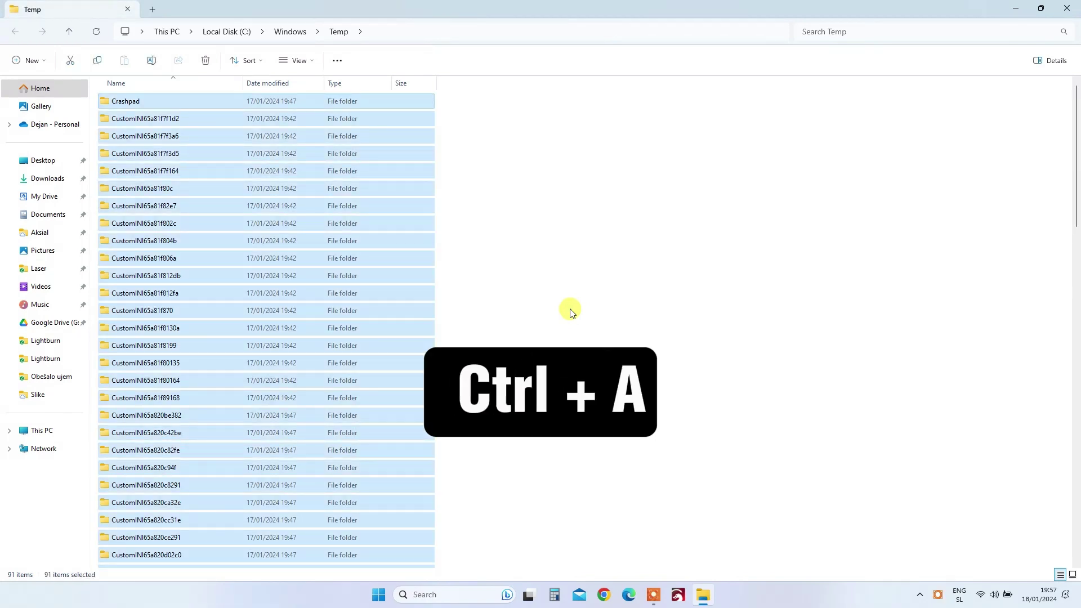
key(shift+Delete)
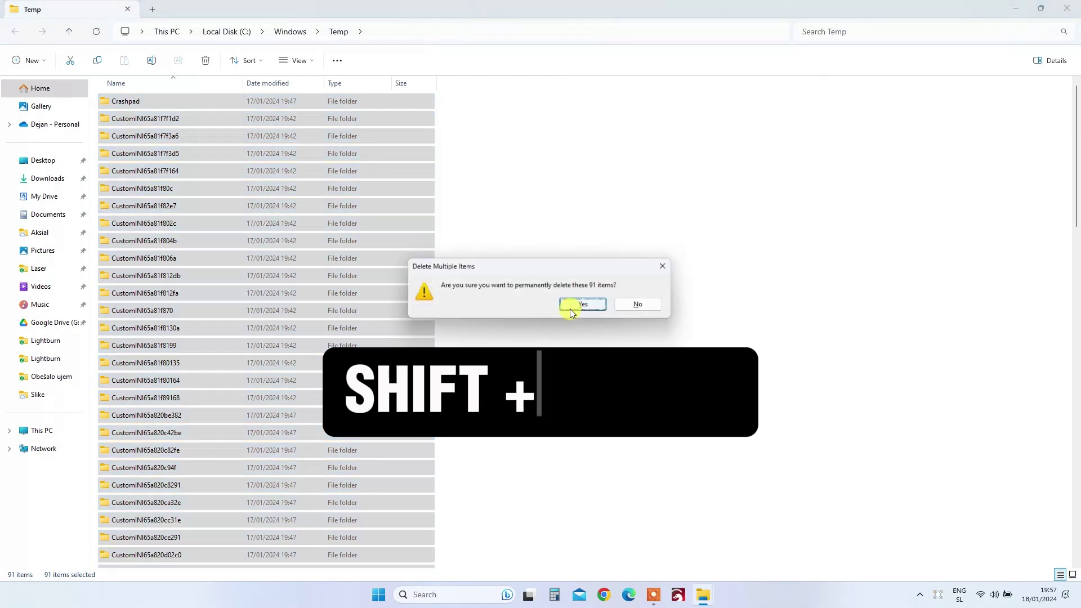
click(571, 308)
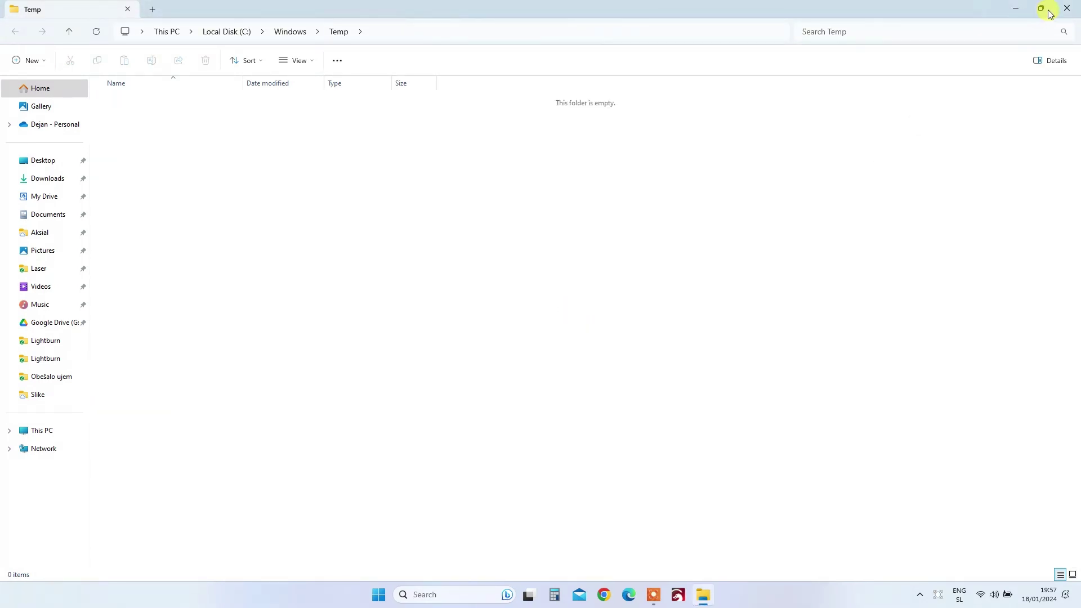
click(1067, 7)
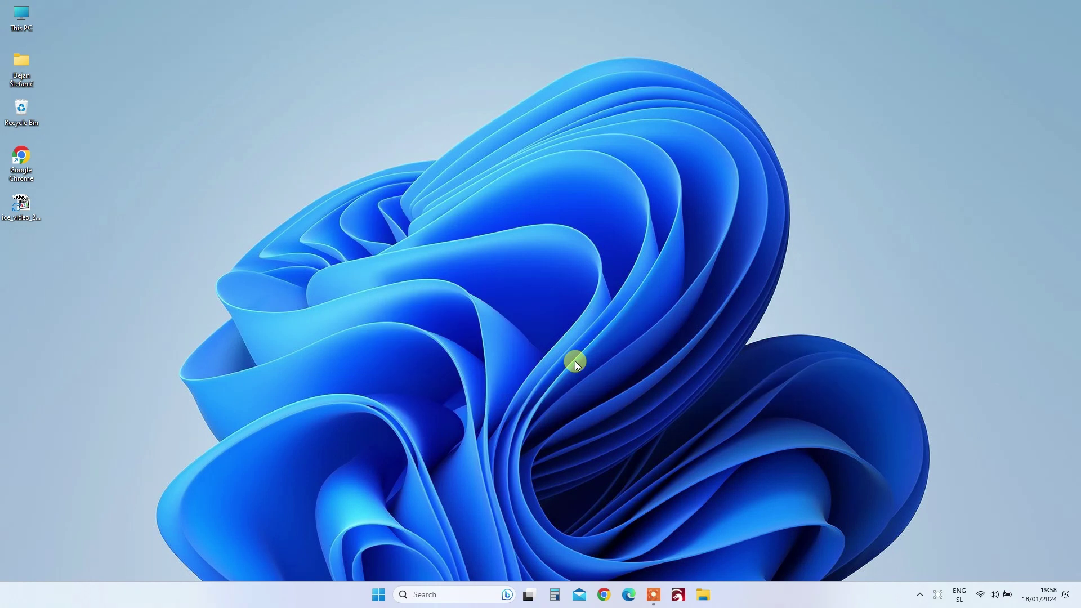
- Run '%temp%' to open the user's AppData\Local\Temp folder with 83 items
key(super+r)
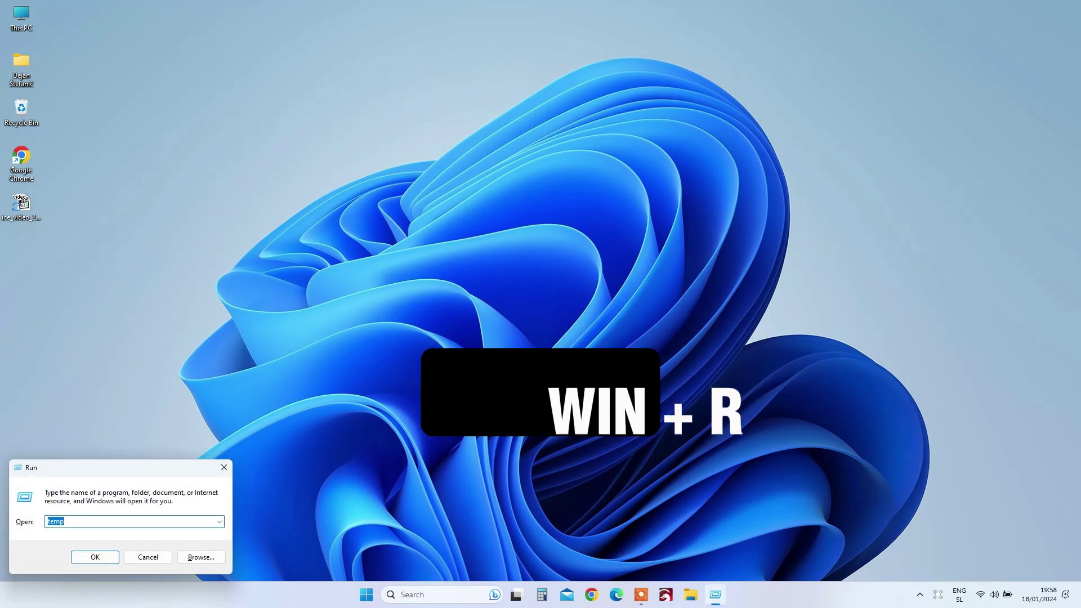
text(%)
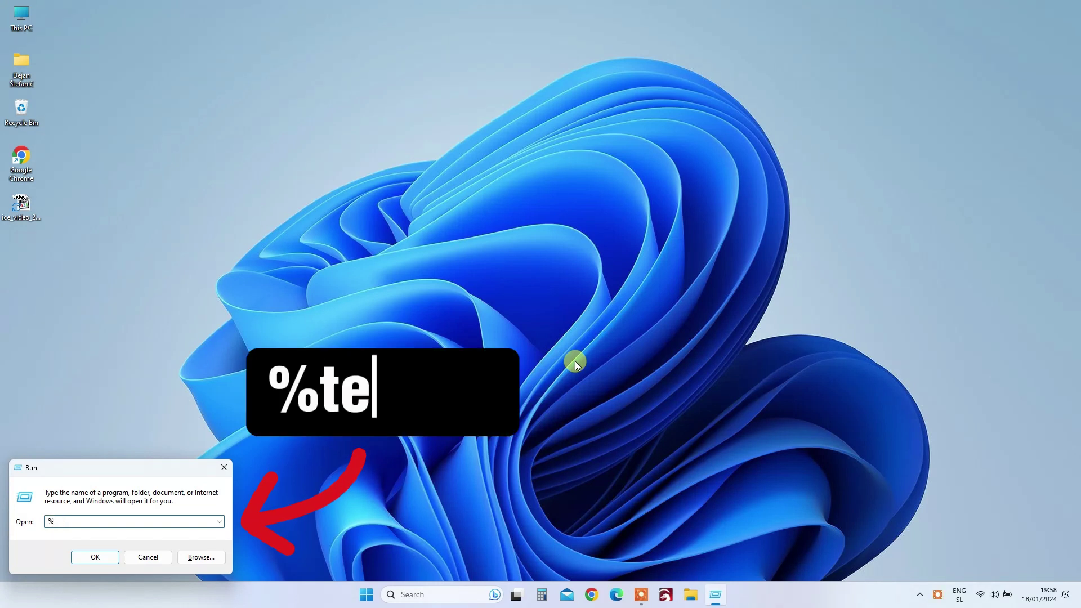
text(temp%)
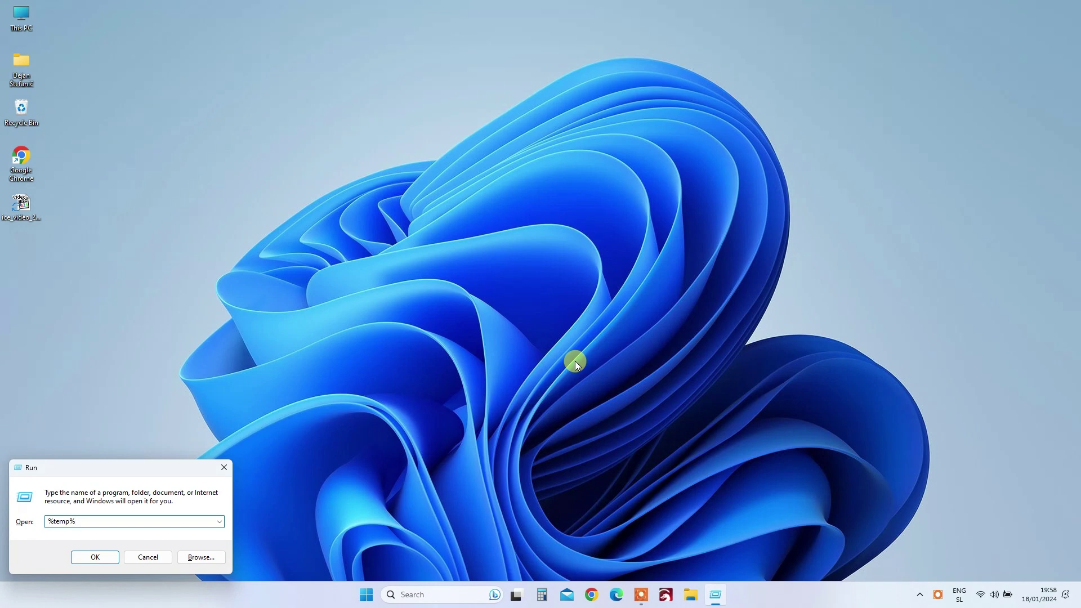
click(95, 557)
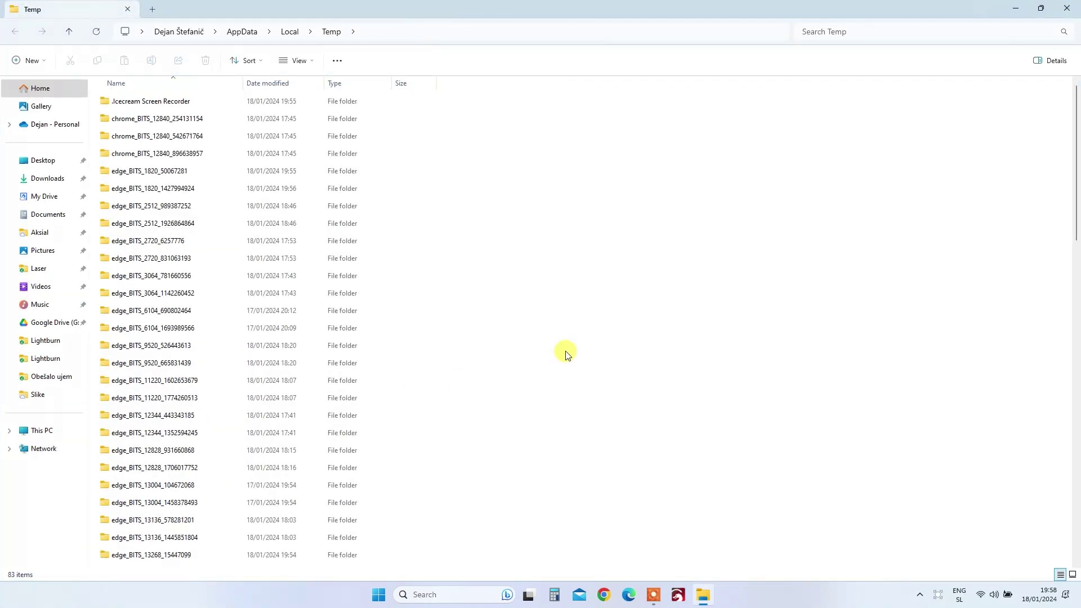
- Select all 83 items in the user Temp folder and permanently delete them
click(187, 328)
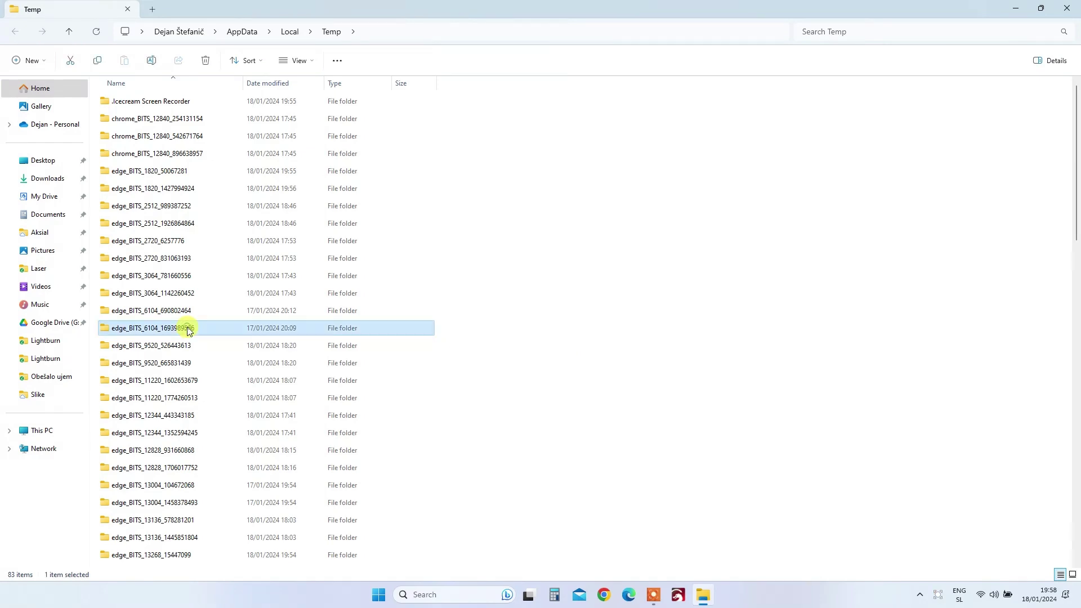
scroll(187, 329, down, 2)
scroll(187, 329, down, 15)
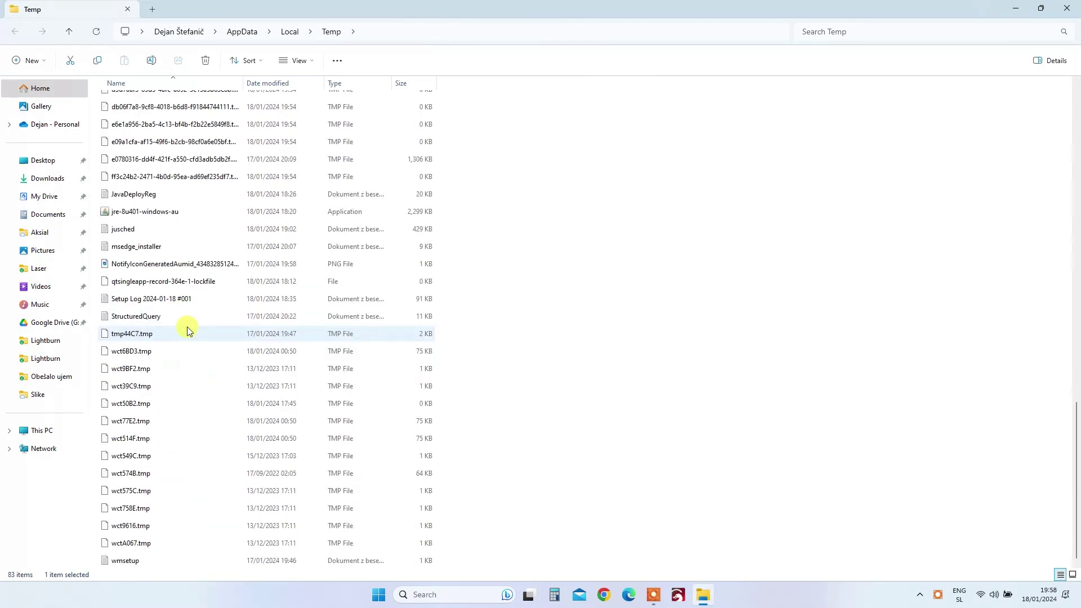
scroll(187, 331, up, 15)
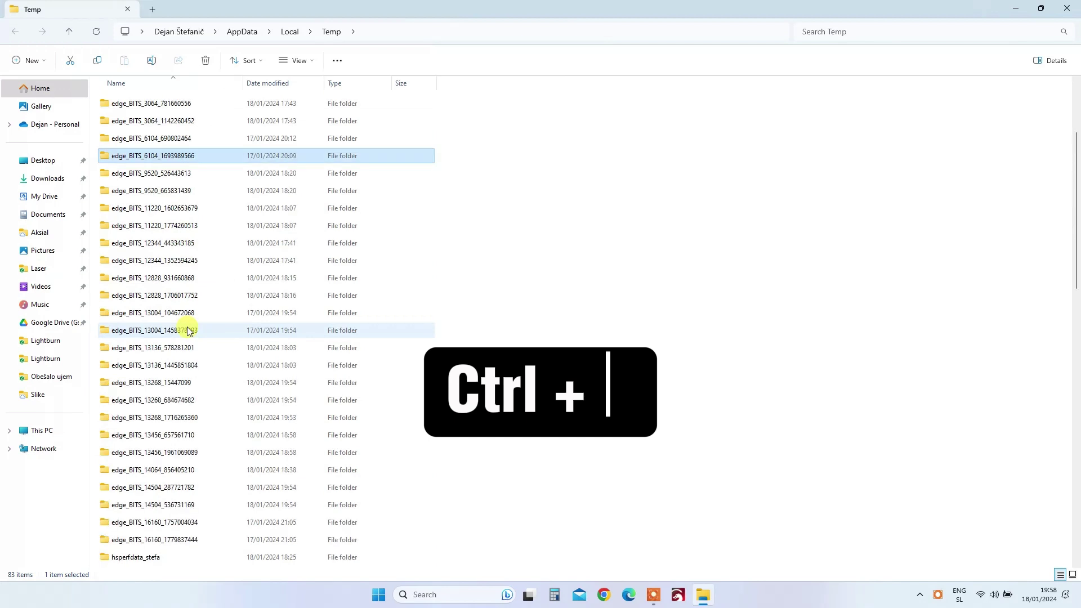
key(ctrl+a)
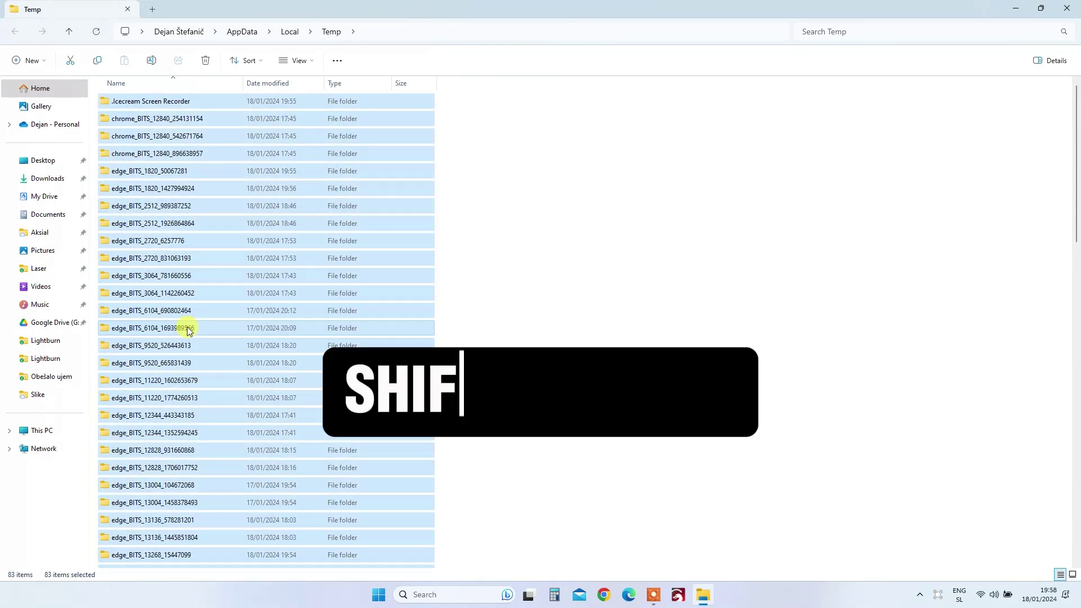
key(shift+Delete)
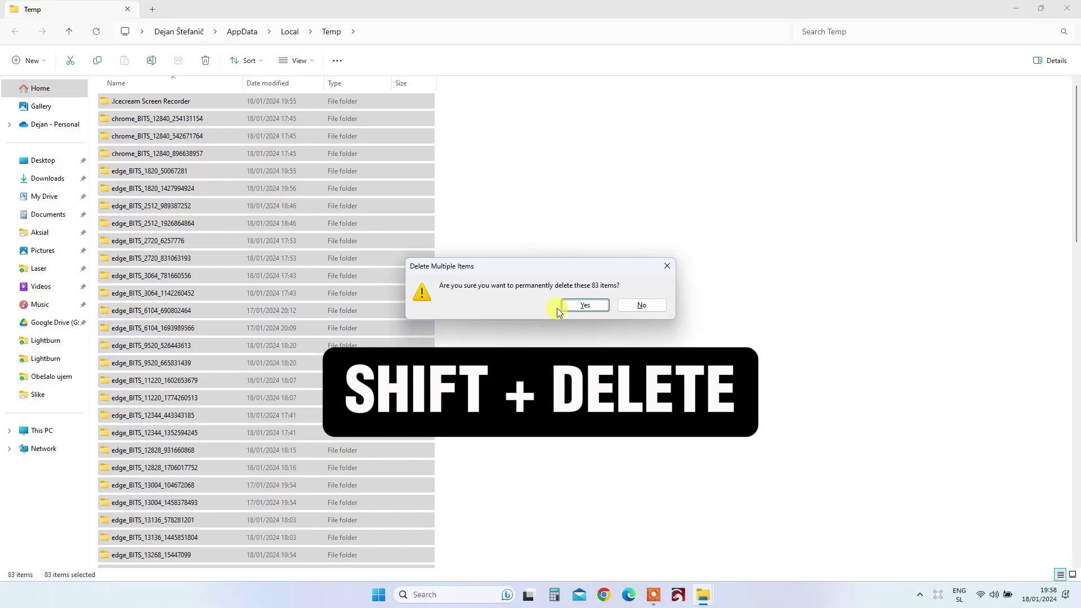
click(579, 306)
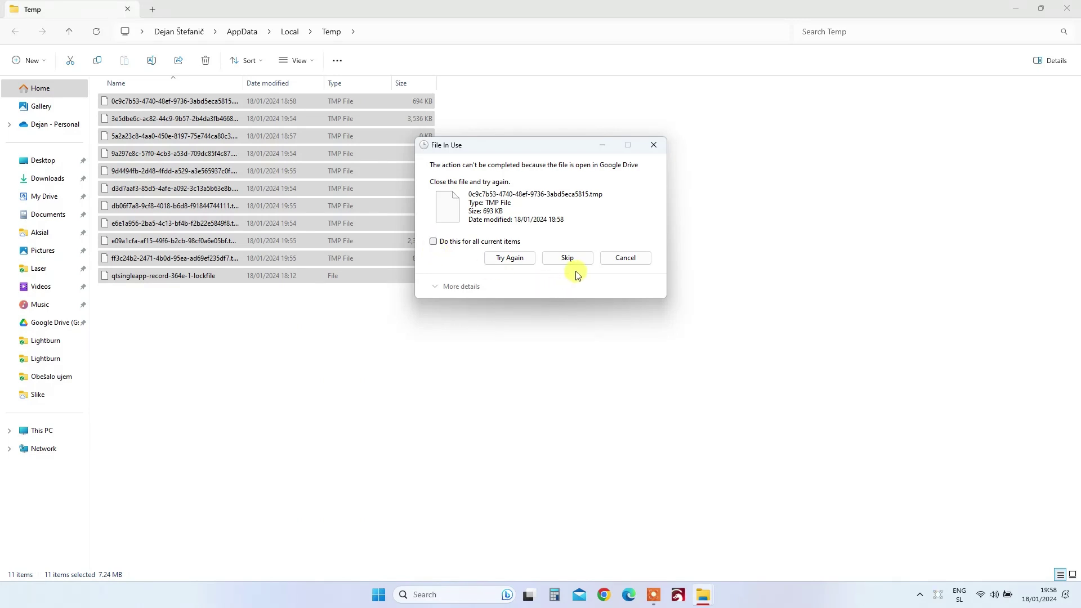
- Skip all 11 in-use files, clear the selection, and close the Temp window
click(516, 257)
click(434, 242)
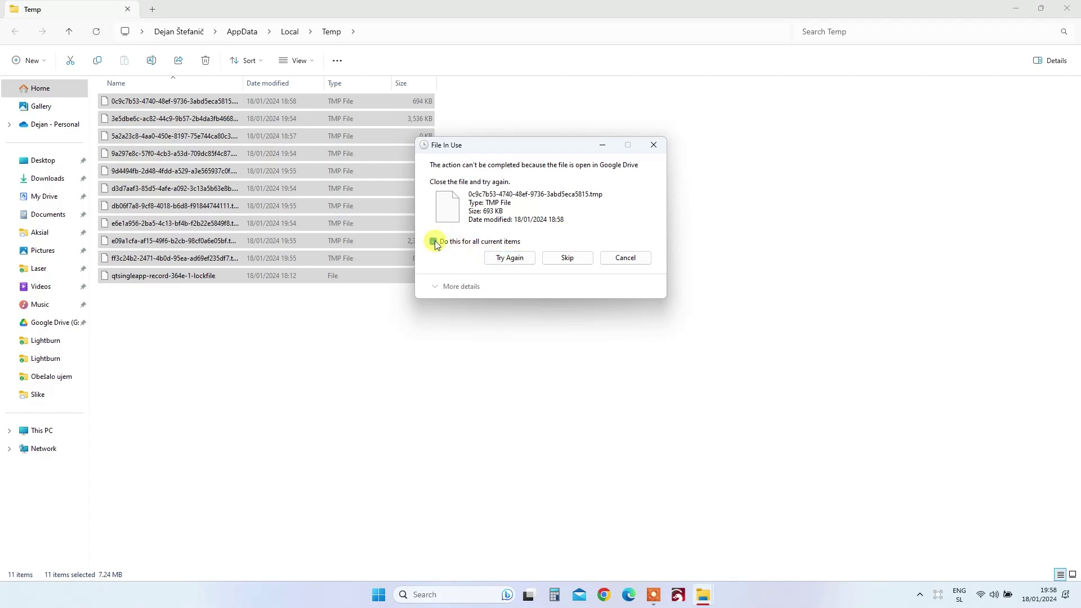
click(567, 259)
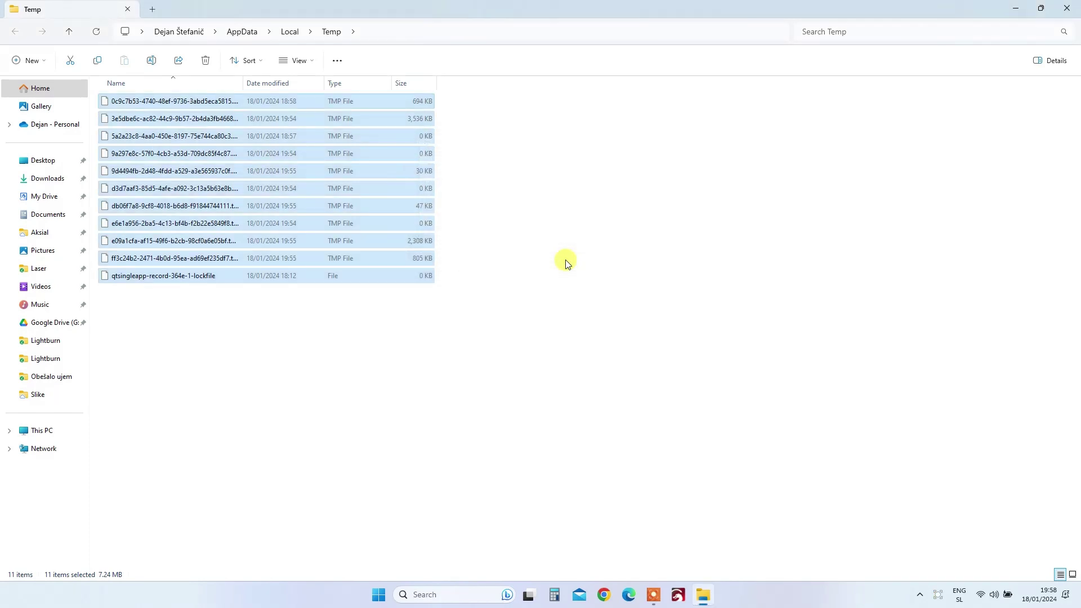
click(356, 361)
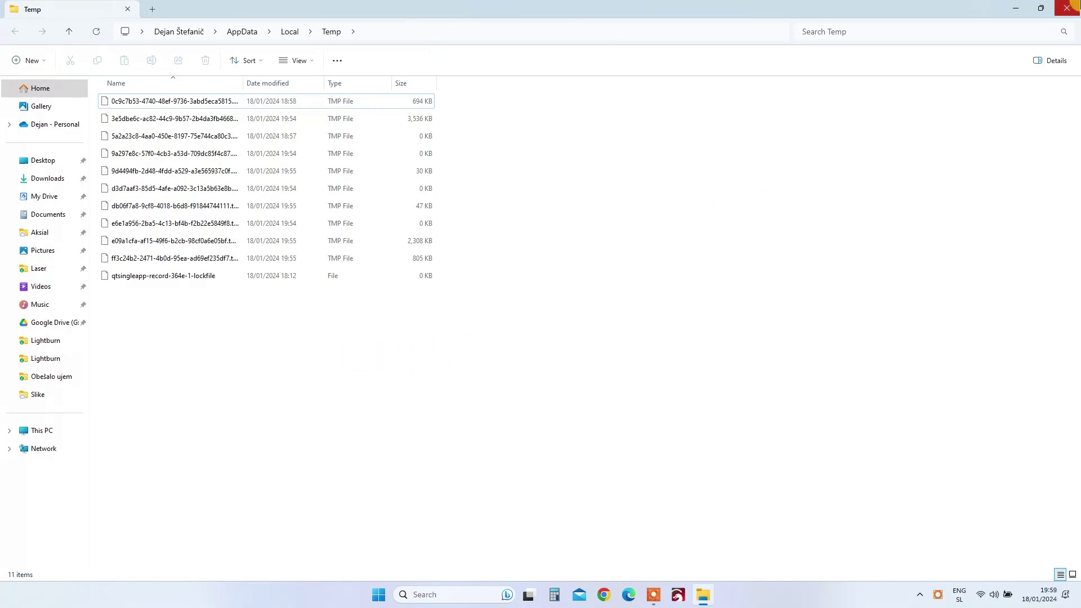
click(1070, 7)
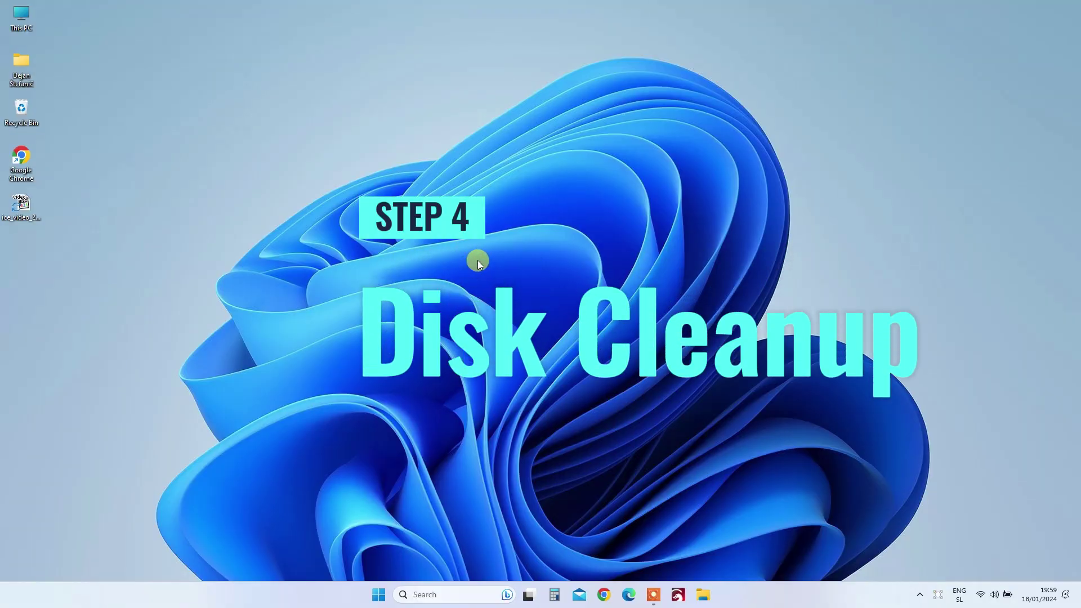
- Run 'cleanmgr' from the Run dialog to open Disk Cleanup's drive selection
key(super+r)
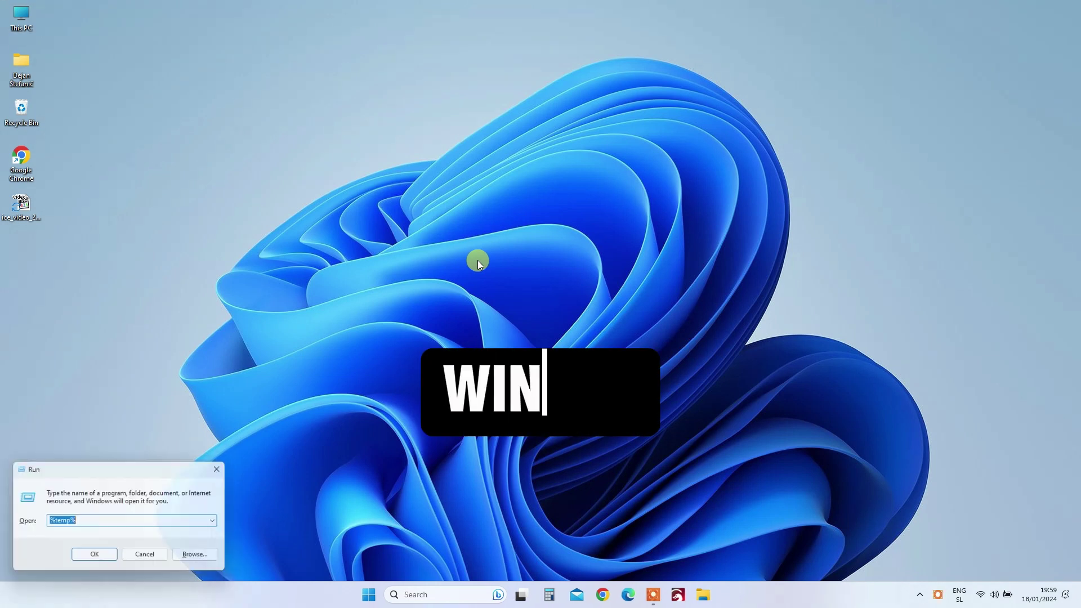
text(c)
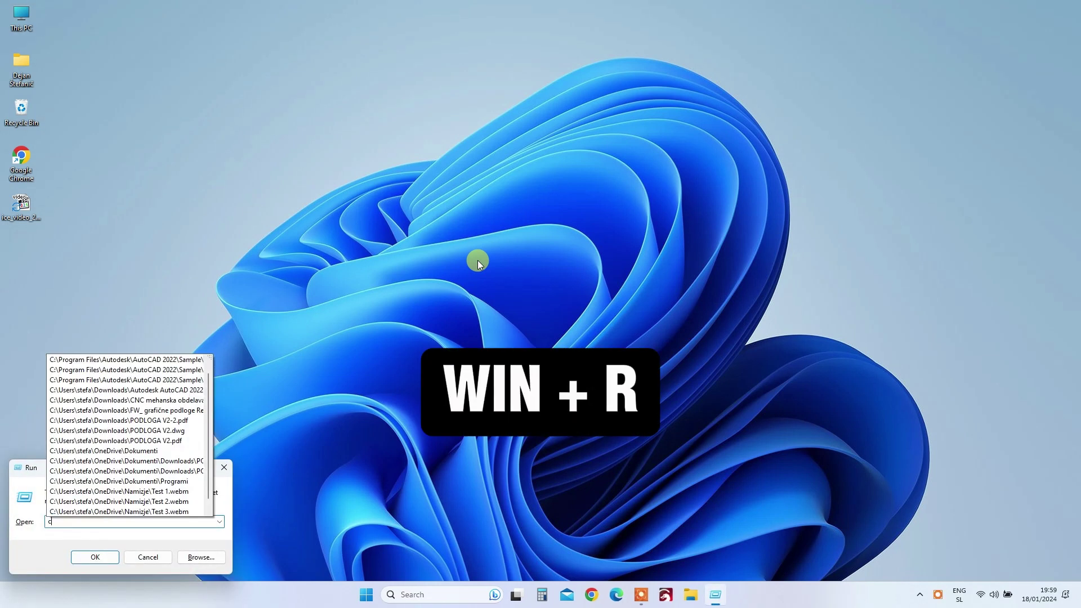
text(leanmgr)
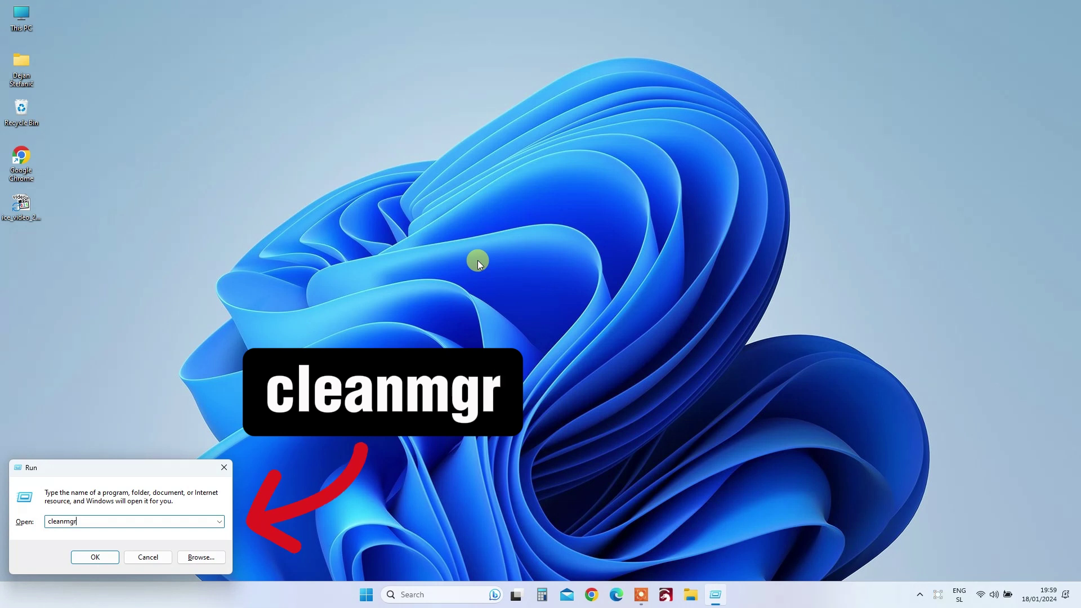
click(95, 557)
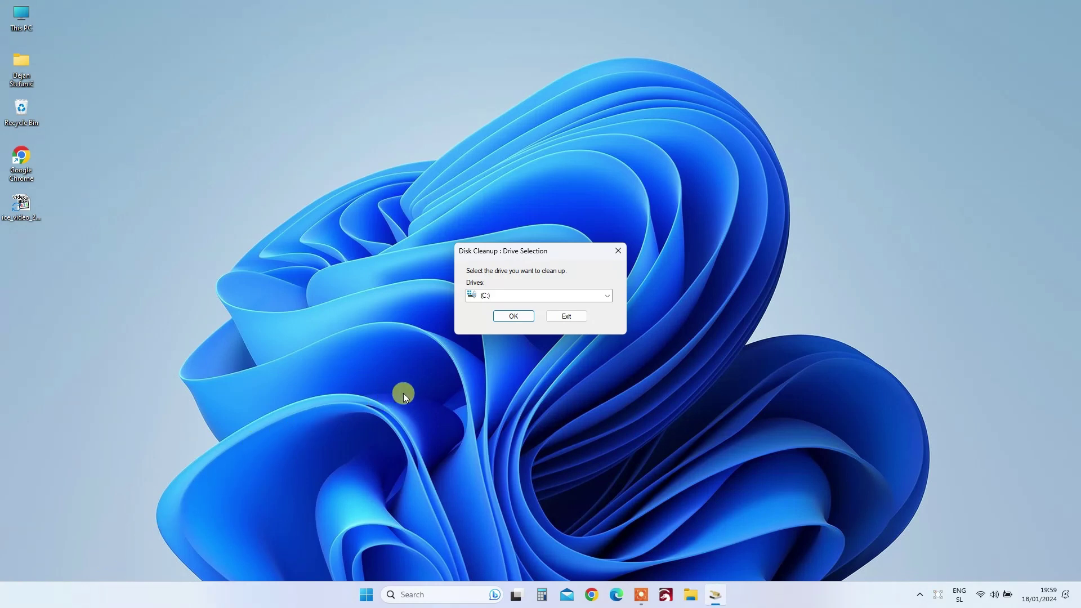
click(529, 296)
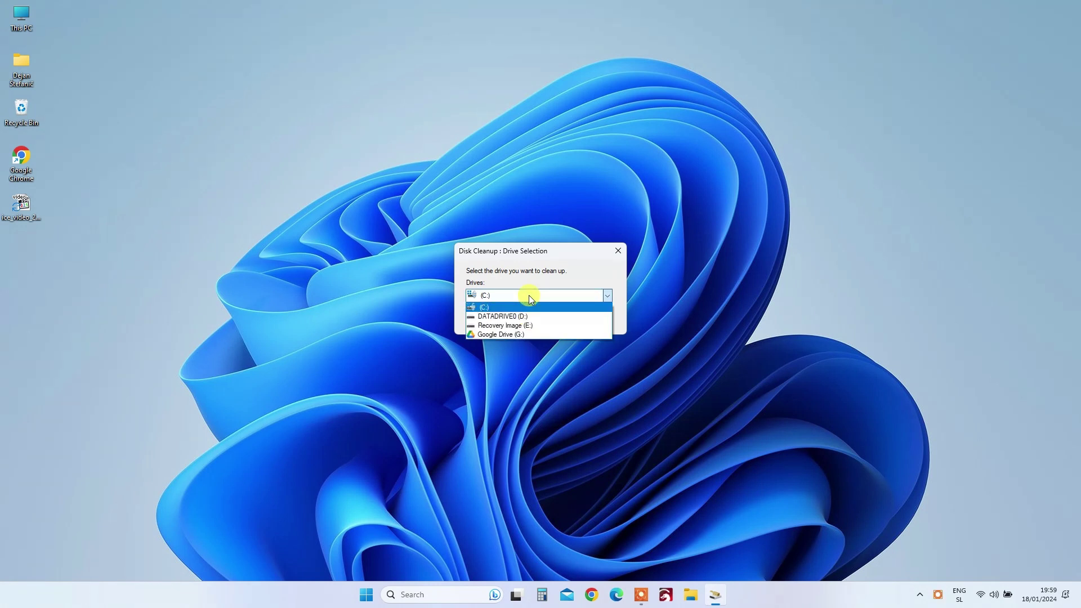
click(517, 307)
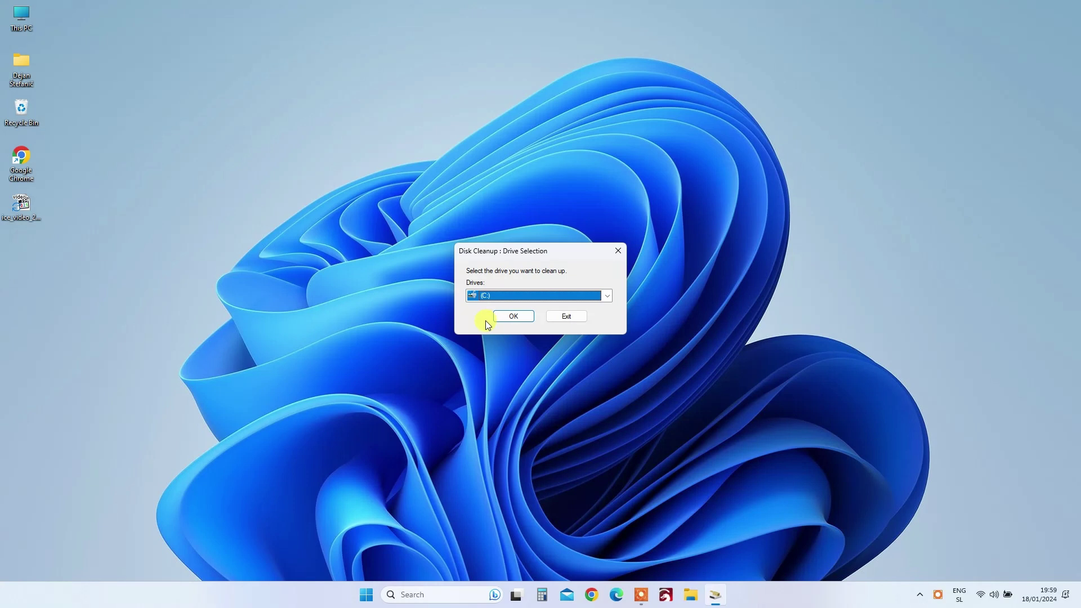
- Clean C: with error reports, DirectX Shader Cache, Delivery Optimization, Recycle Bin and Temporary files ticked
click(516, 316)
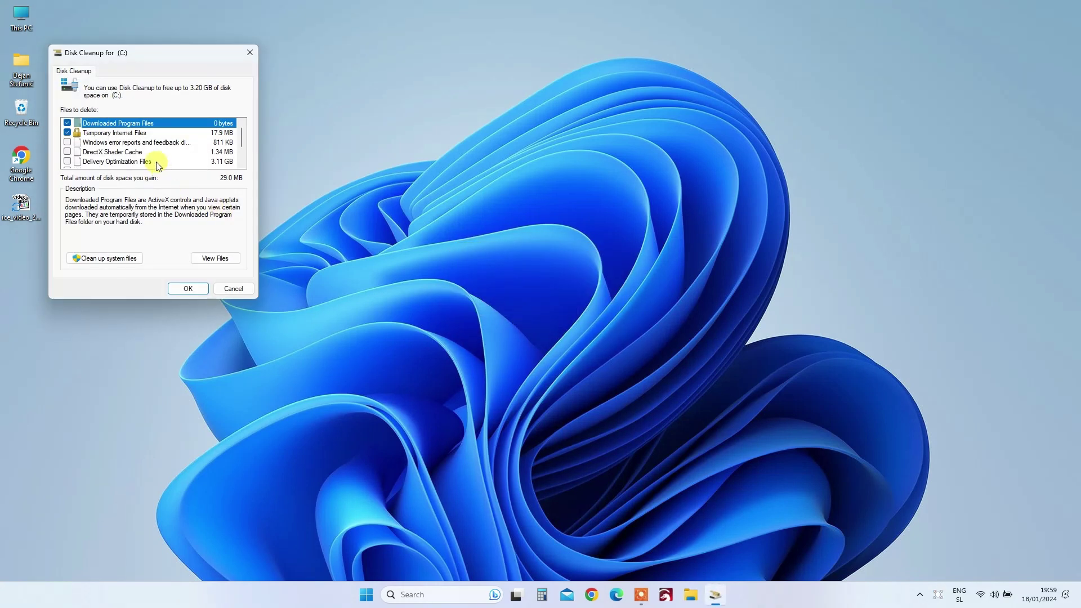
click(67, 143)
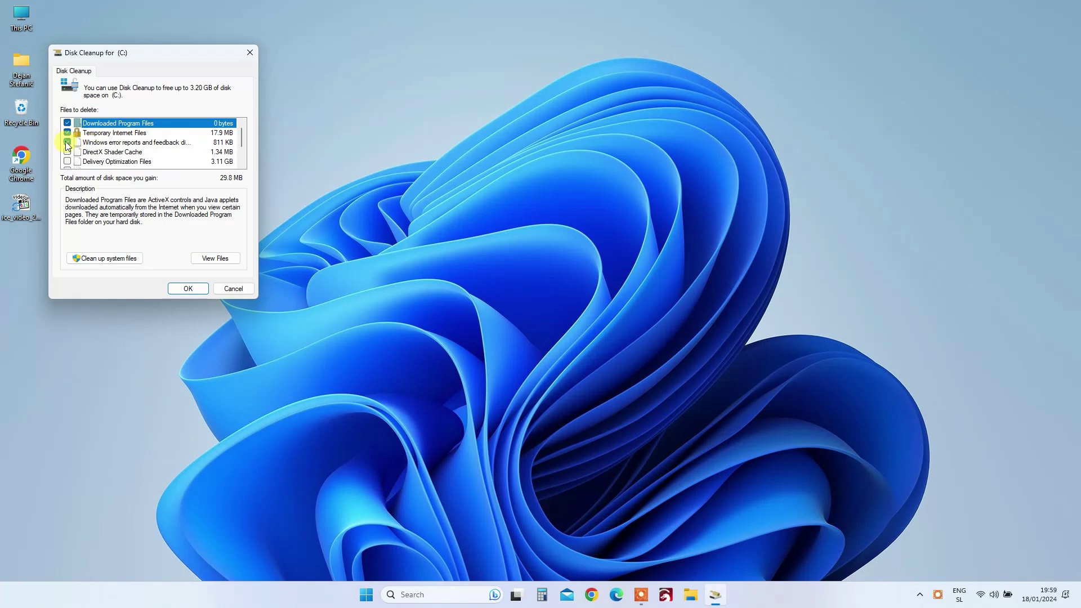
click(67, 152)
click(68, 162)
scroll(69, 163, down, 1)
click(67, 143)
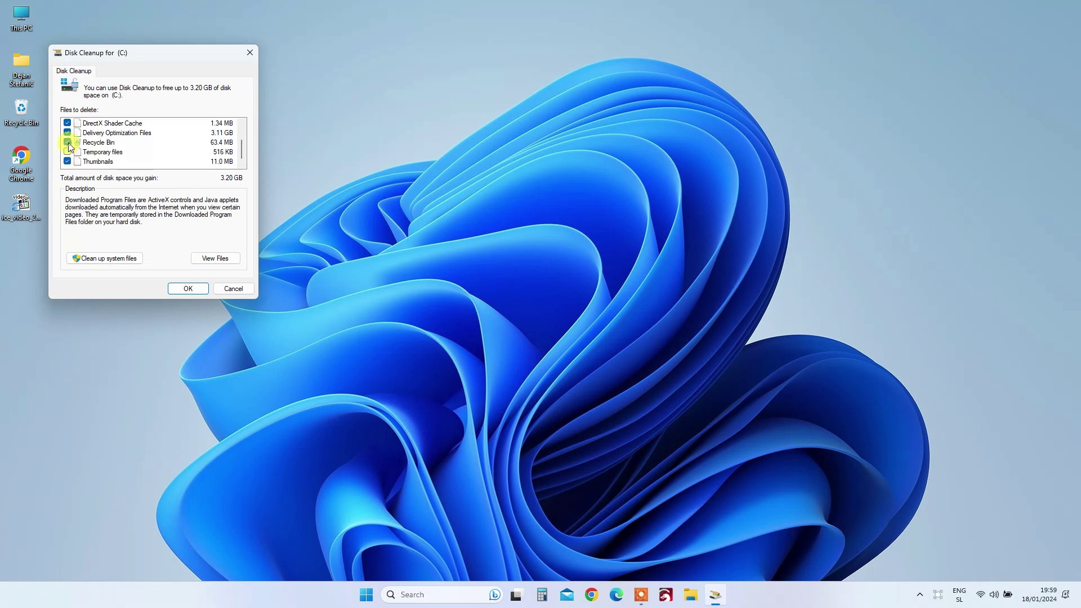
click(68, 153)
click(190, 287)
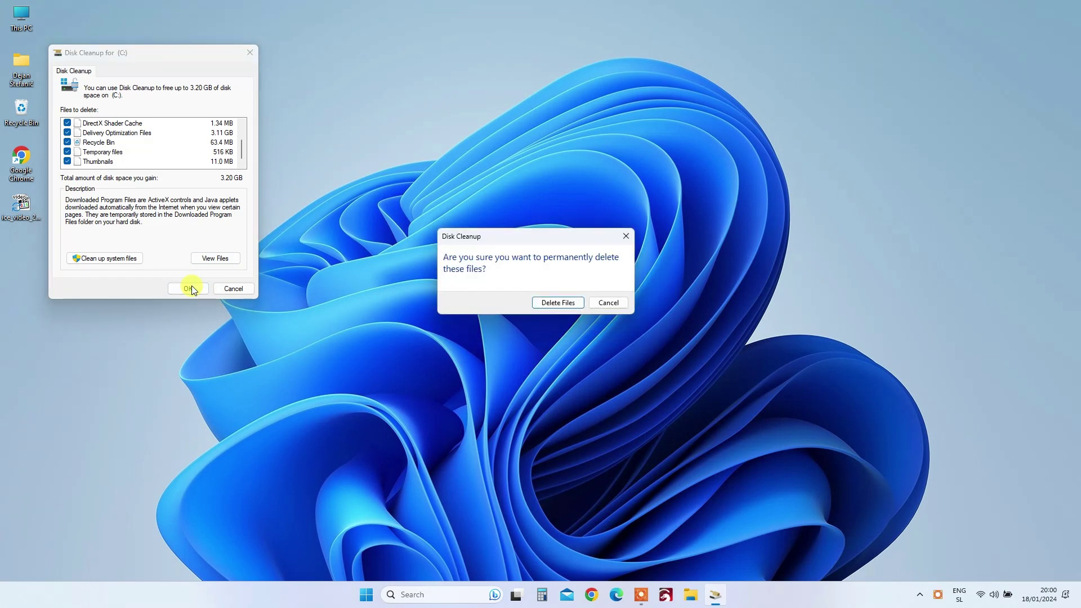
click(563, 304)
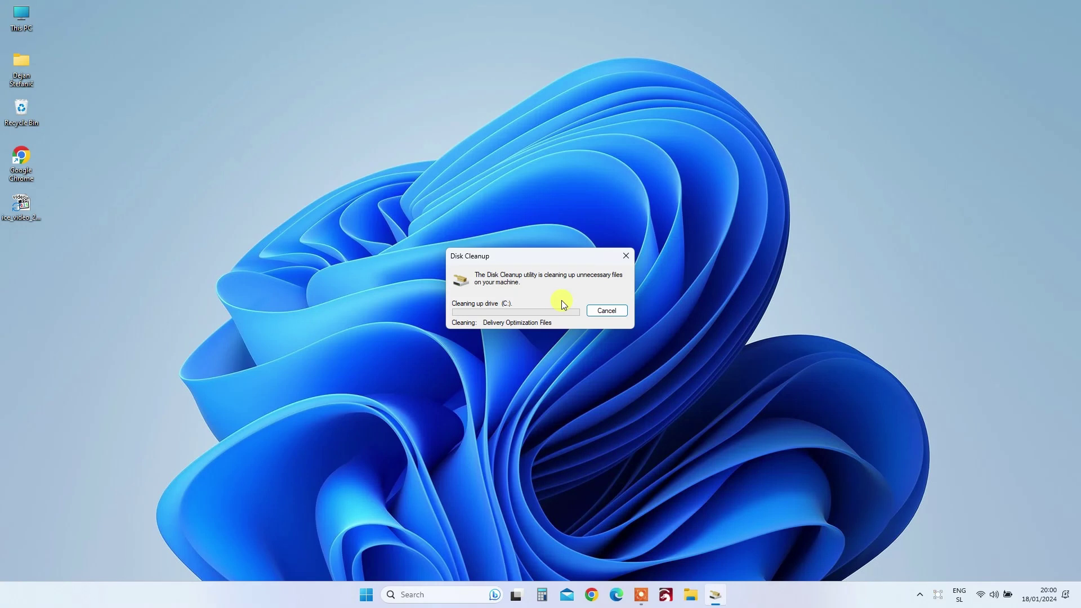